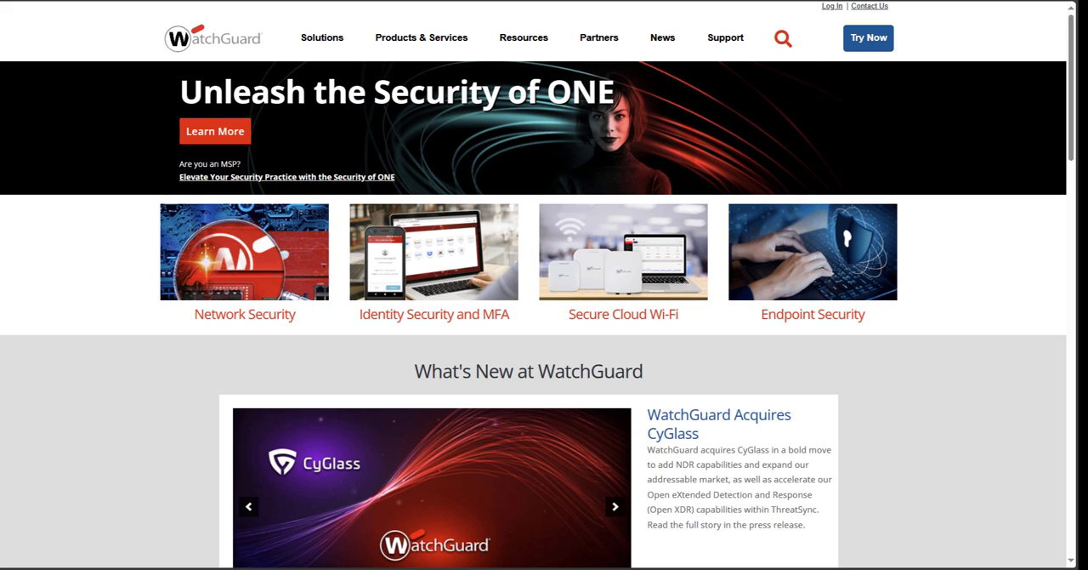
Step: Create a new WatchGuard account from the login page, filling in the registrant's personal, company and address details
{"action": "mouse_move", "coordinate": [487, 43]}
{"action": "left_click", "coordinate": [828, 11]}
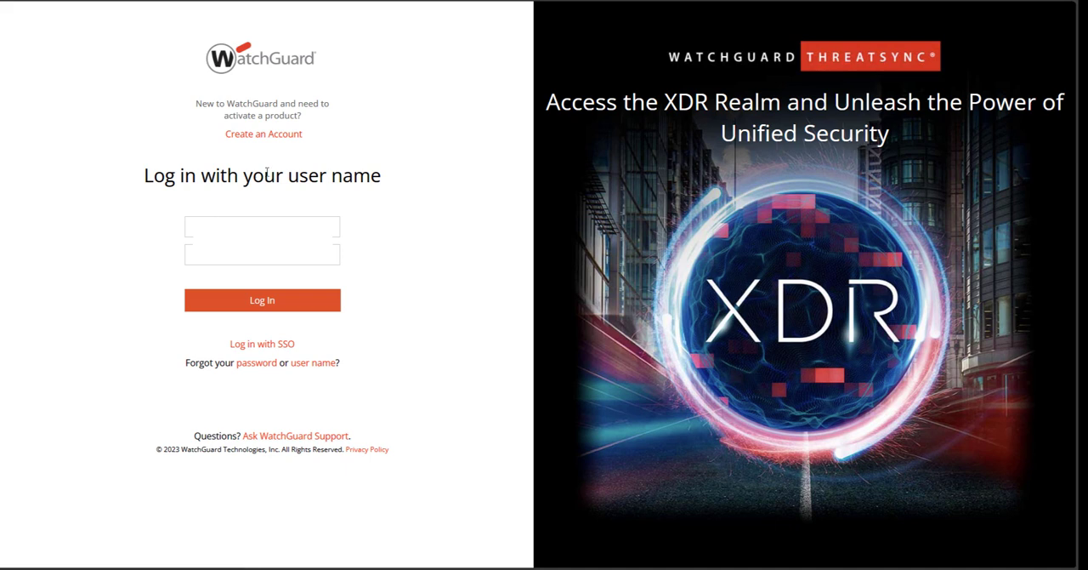
{"action": "left_click", "coordinate": [279, 144]}
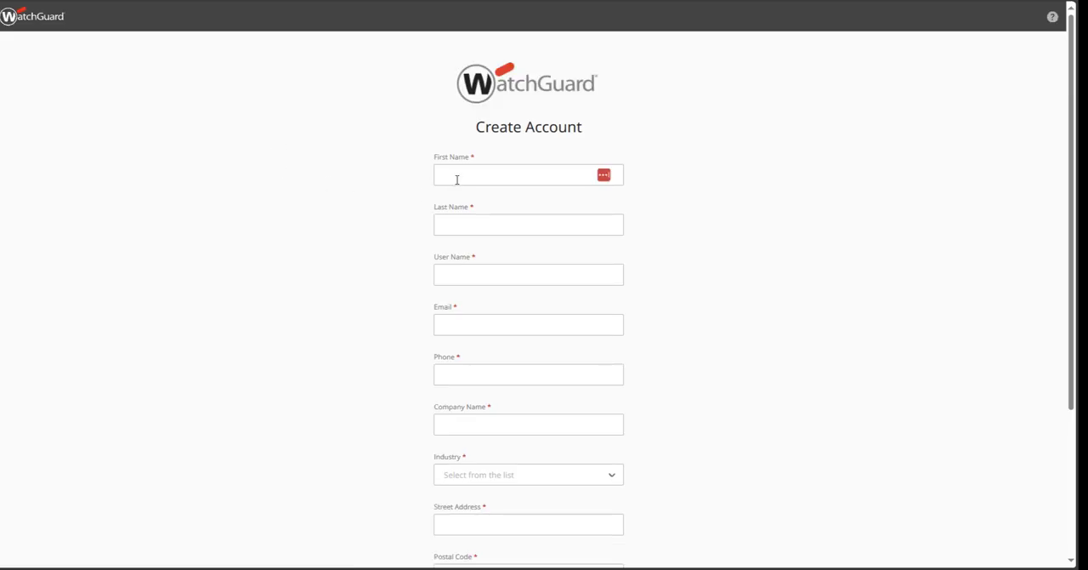
{"action": "left_click", "coordinate": [461, 175]}
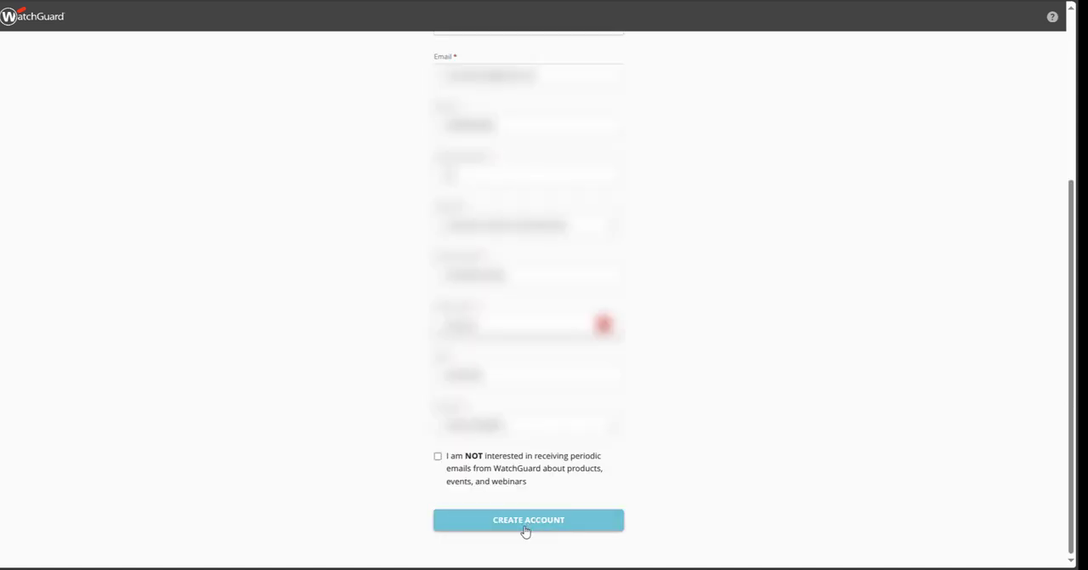
{"action": "left_click", "coordinate": [525, 528]}
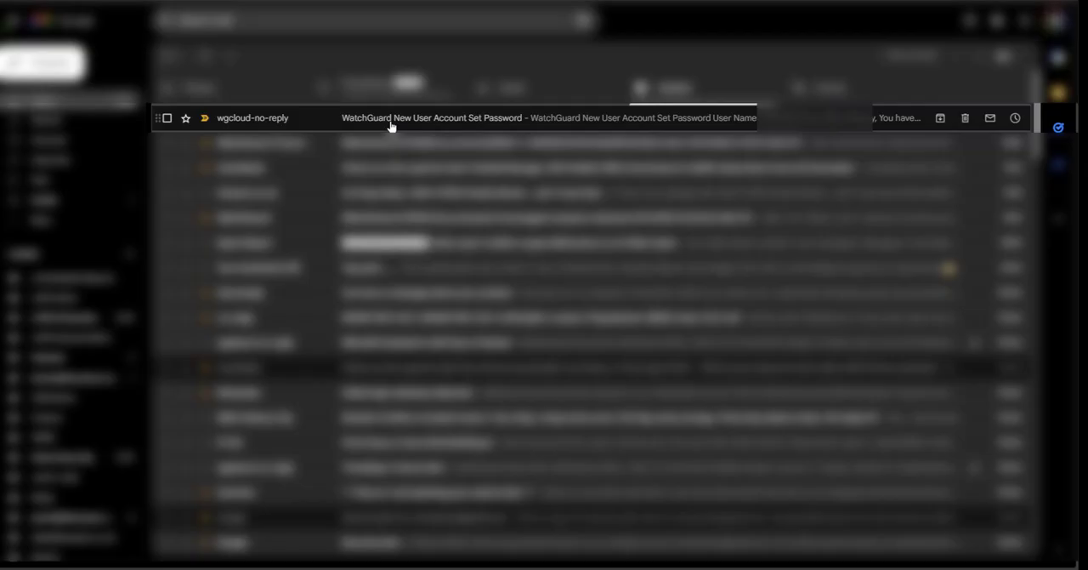
Step: Open the WatchGuard New User Account Set Password email and follow it to enter, confirm and save the account password
{"action": "left_click", "coordinate": [390, 125]}
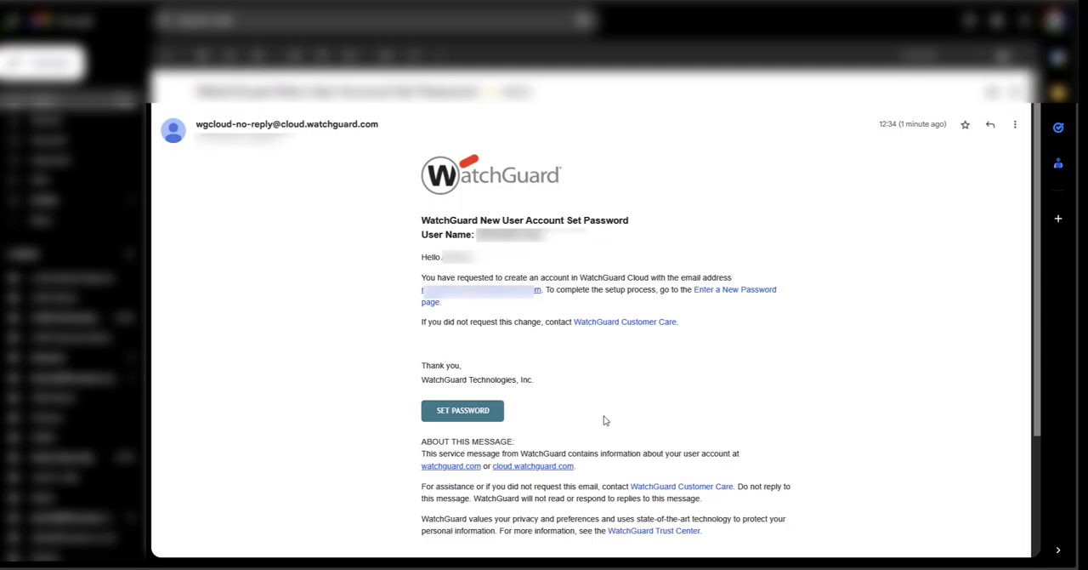
{"action": "left_click", "coordinate": [463, 411]}
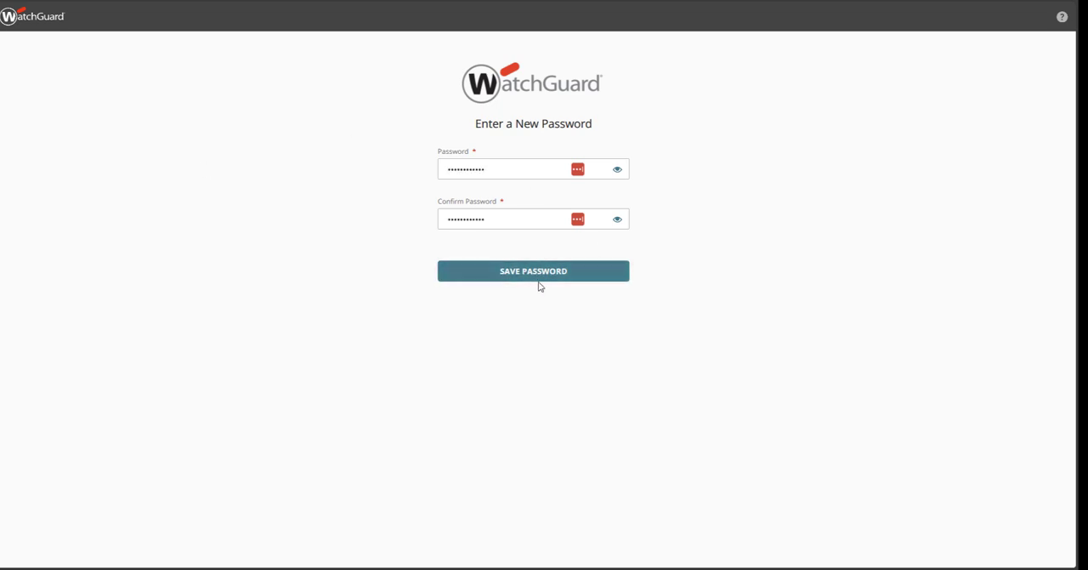
{"action": "left_click", "coordinate": [535, 276]}
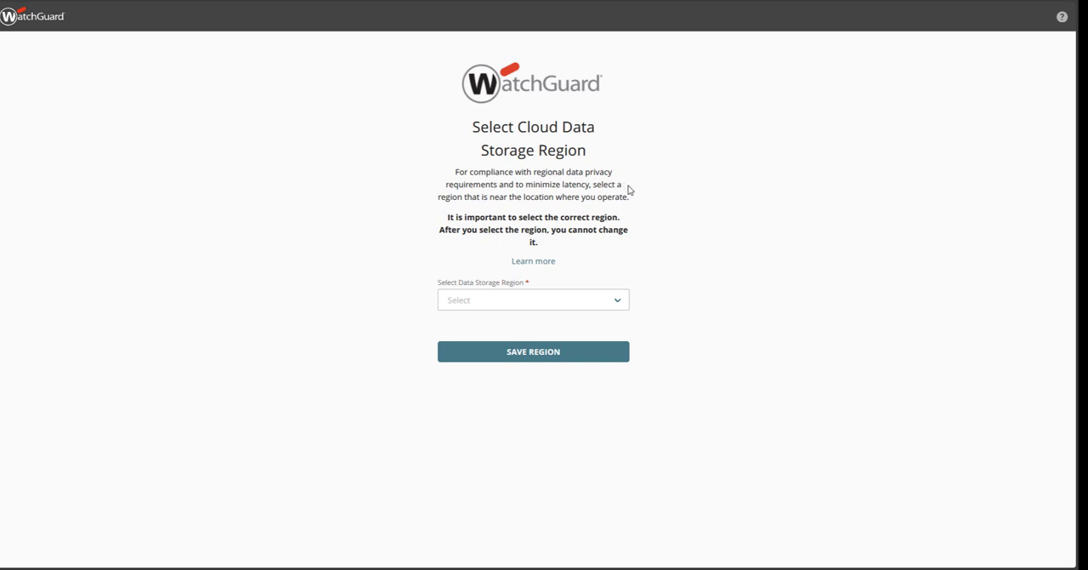
Step: Set the cloud data storage region to Europe and confirm it by entering Europe
{"action": "left_click", "coordinate": [520, 304]}
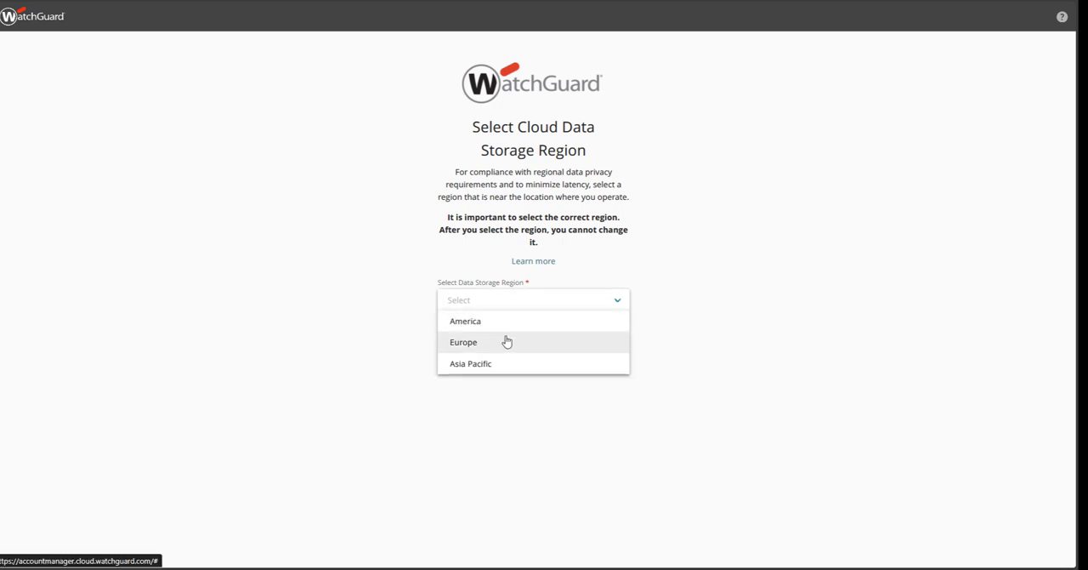
{"action": "left_click", "coordinate": [497, 344]}
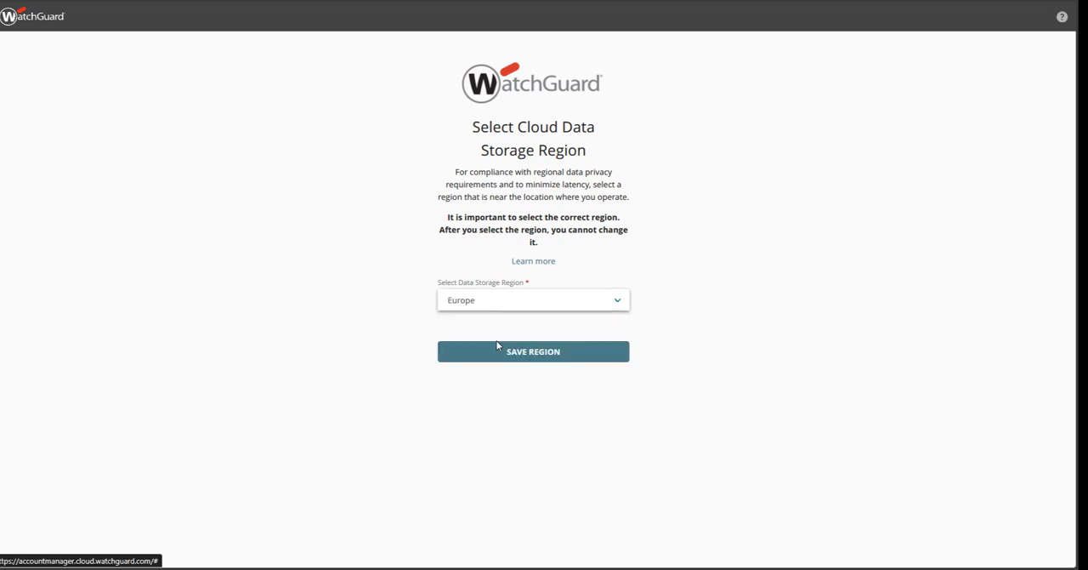
{"action": "left_click", "coordinate": [539, 359]}
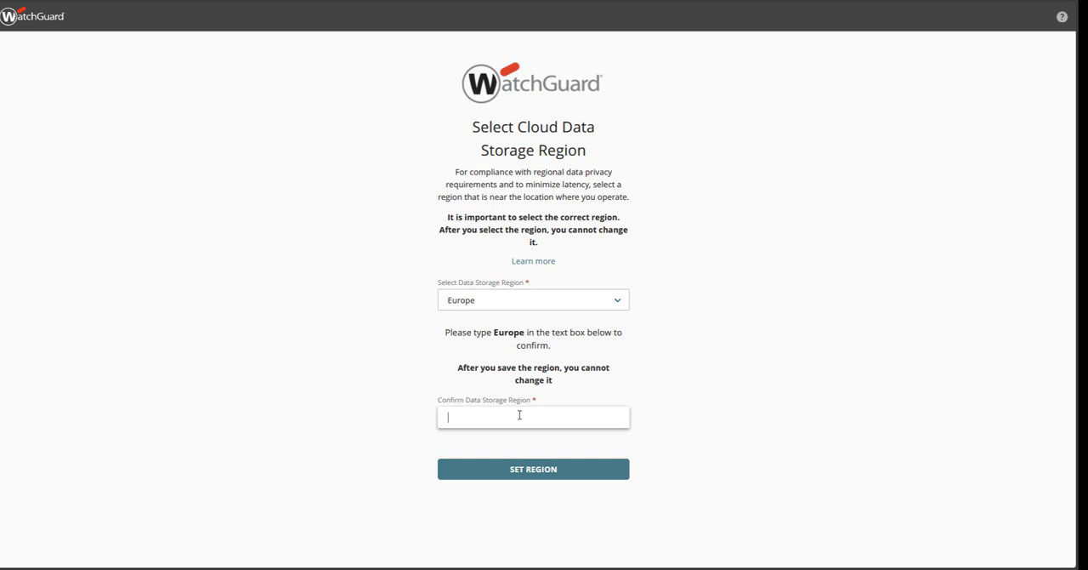
{"action": "type", "text": "Europe"}
{"action": "left_click", "coordinate": [540, 470]}
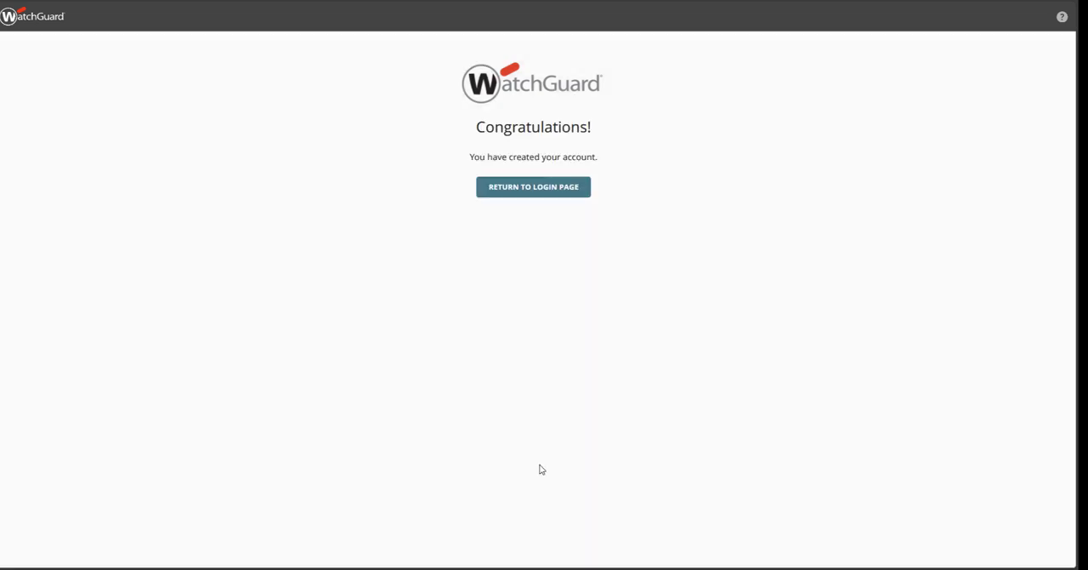
Step: Log in with the new account's user name and password, and accept the End-User License Agreement
{"action": "left_click", "coordinate": [534, 190]}
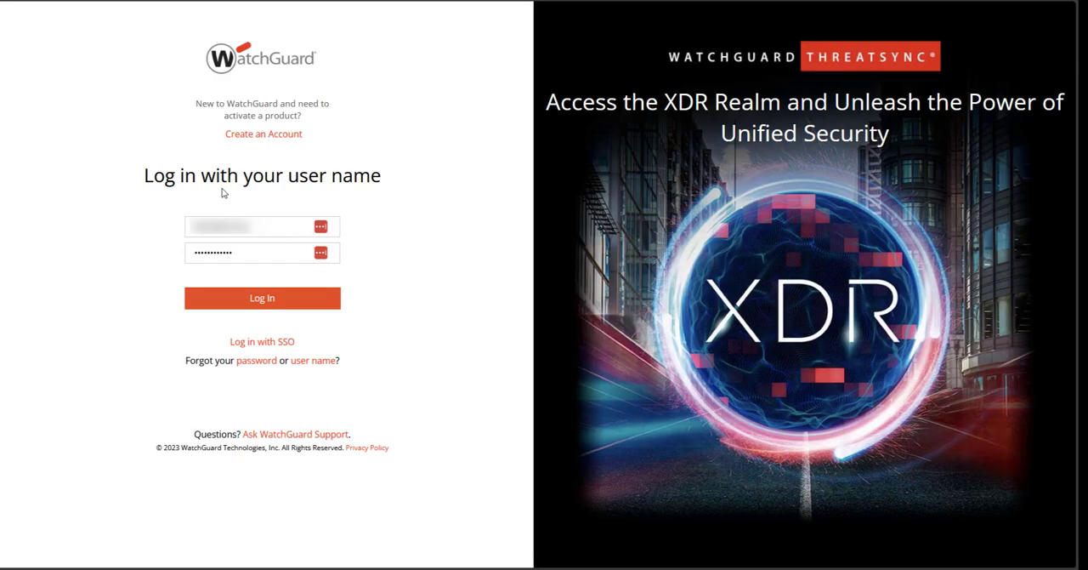
{"action": "left_click", "coordinate": [265, 304]}
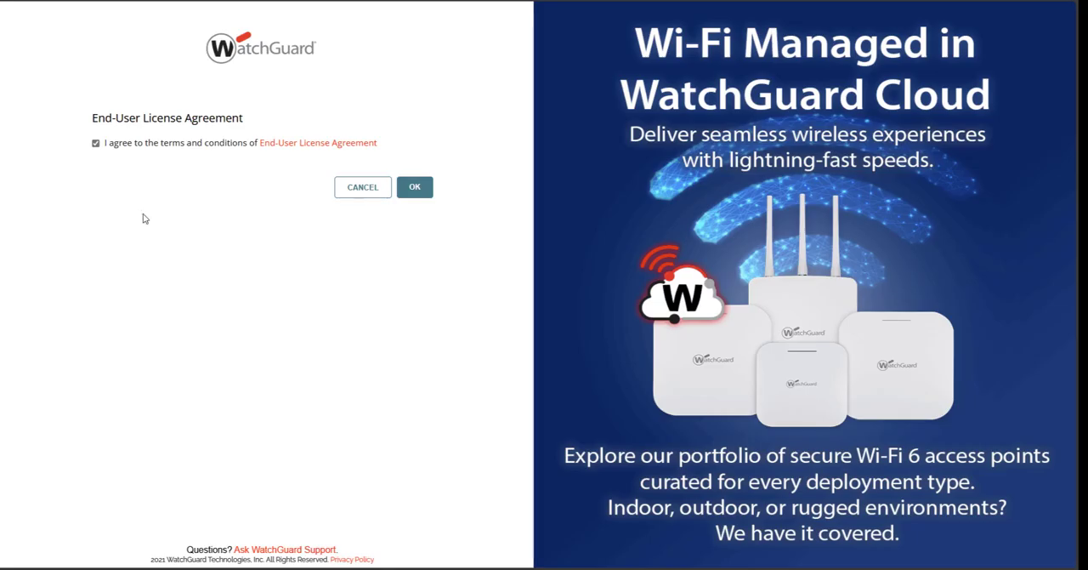
{"action": "left_click", "coordinate": [411, 189]}
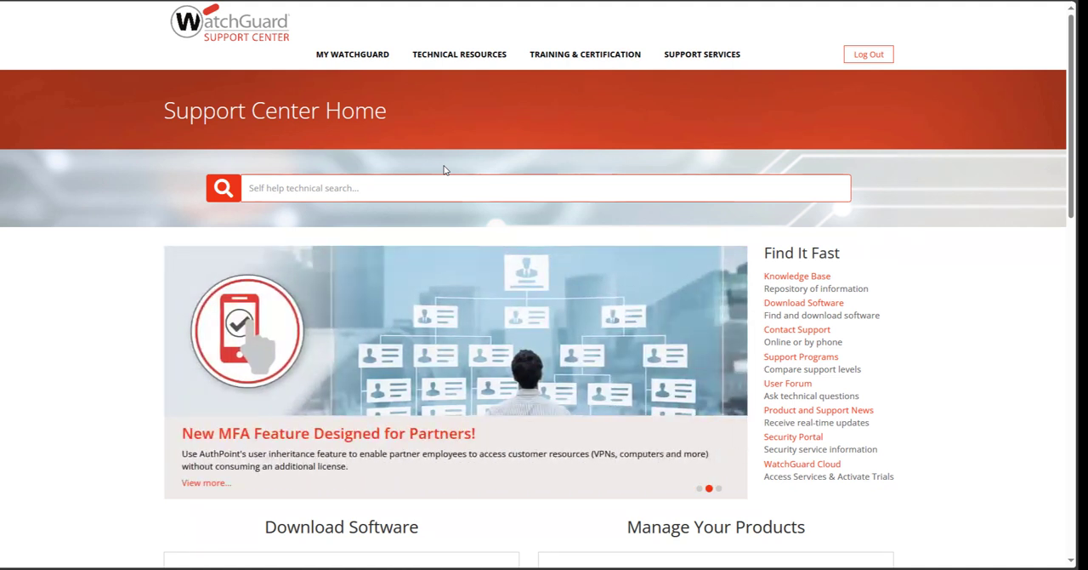
Step: Open WatchGuard Cloud from the Support Center and go to the account's Trials page
{"action": "mouse_move", "coordinate": [366, 59]}
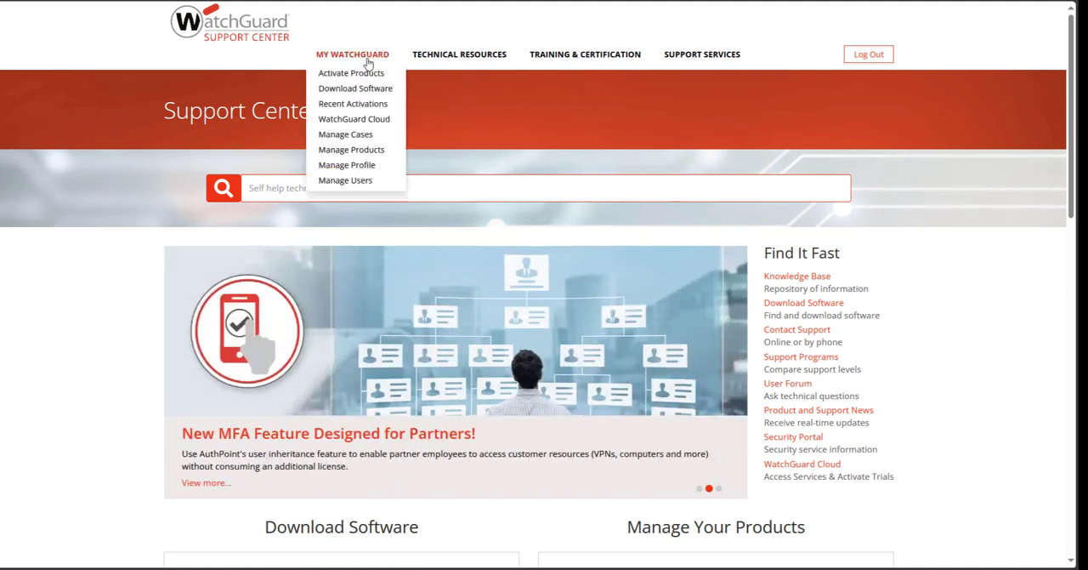
{"action": "left_click", "coordinate": [362, 121]}
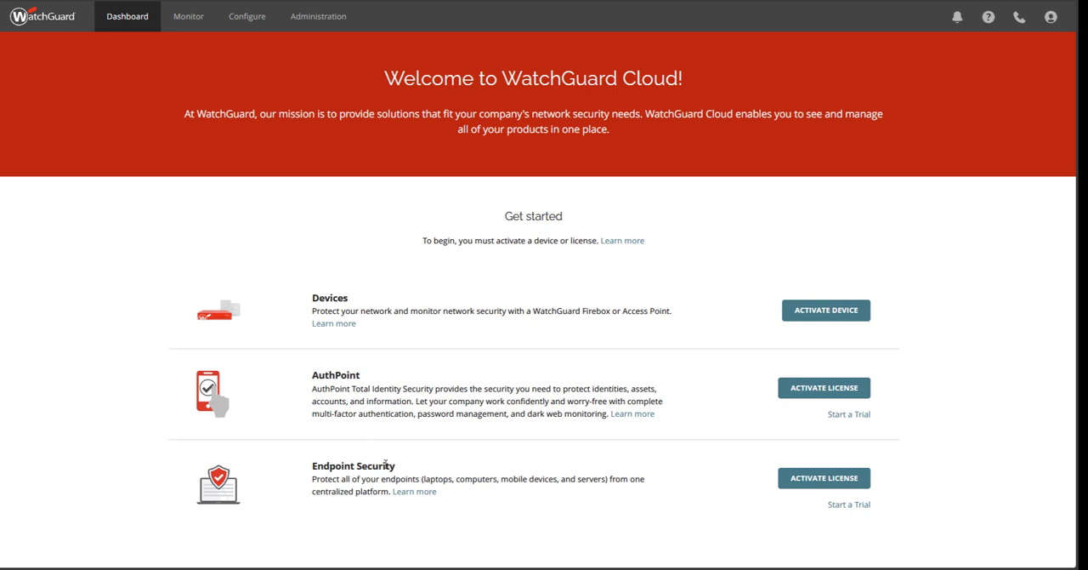
{"action": "left_click", "coordinate": [839, 505]}
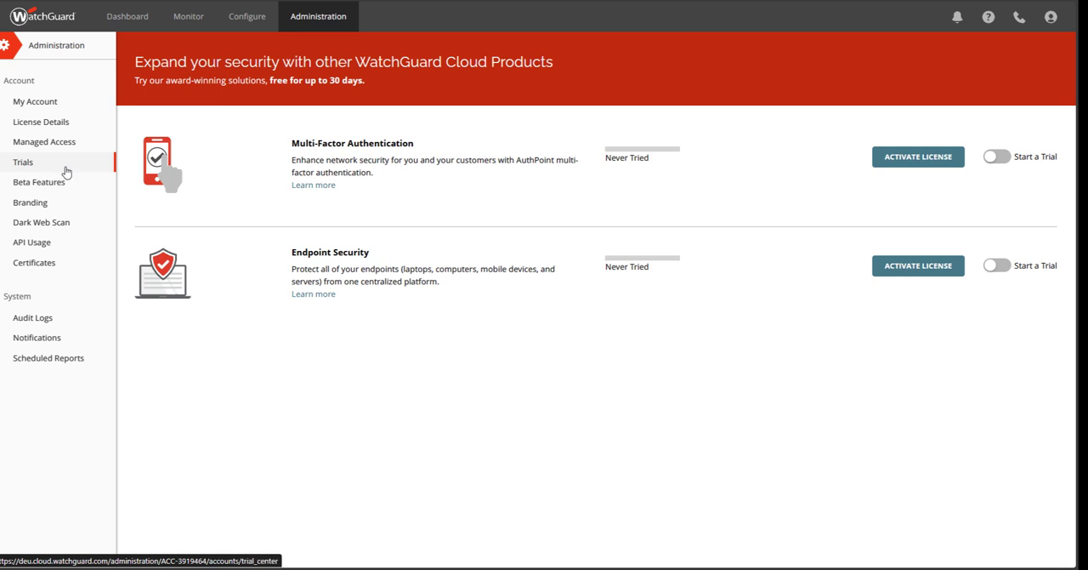
{"action": "left_click", "coordinate": [129, 26]}
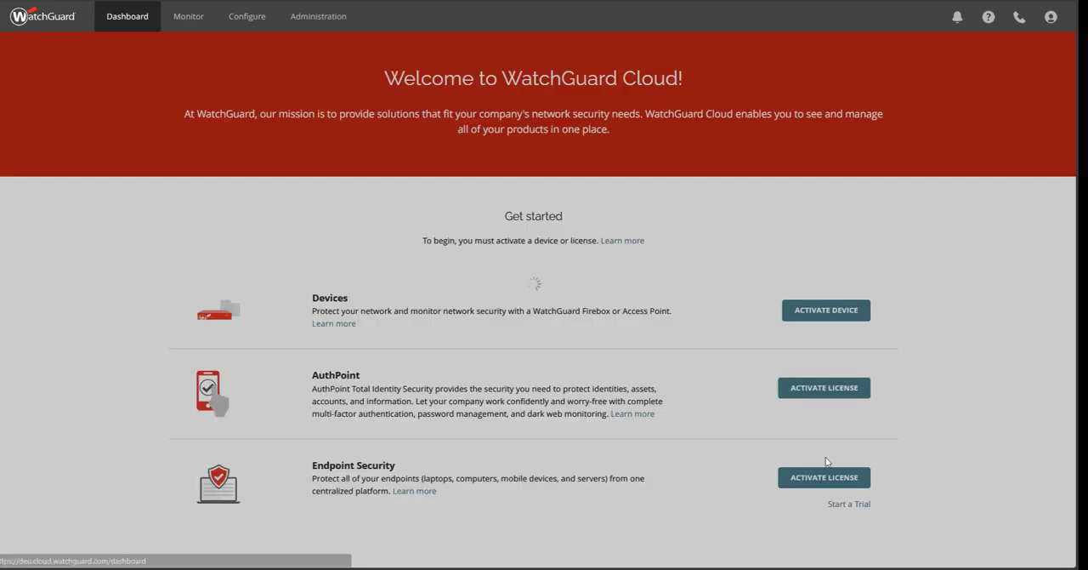
{"action": "left_click", "coordinate": [310, 26]}
{"action": "left_click", "coordinate": [47, 166]}
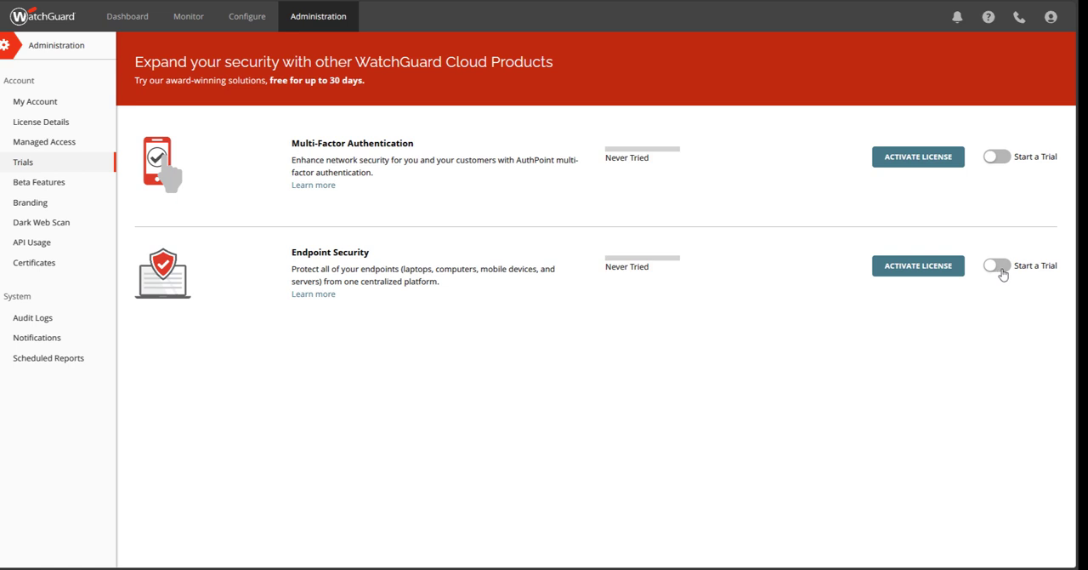
Step: Start an Endpoint Security trial with WatchGuard EPDR as the product and no additional modules
{"action": "left_click", "coordinate": [999, 266]}
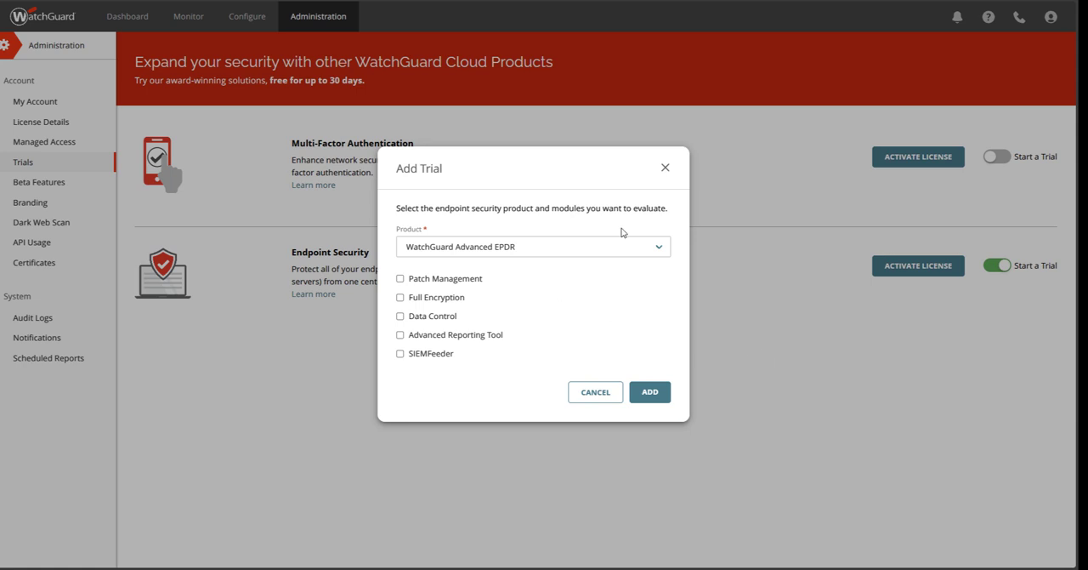
{"action": "left_click", "coordinate": [542, 248]}
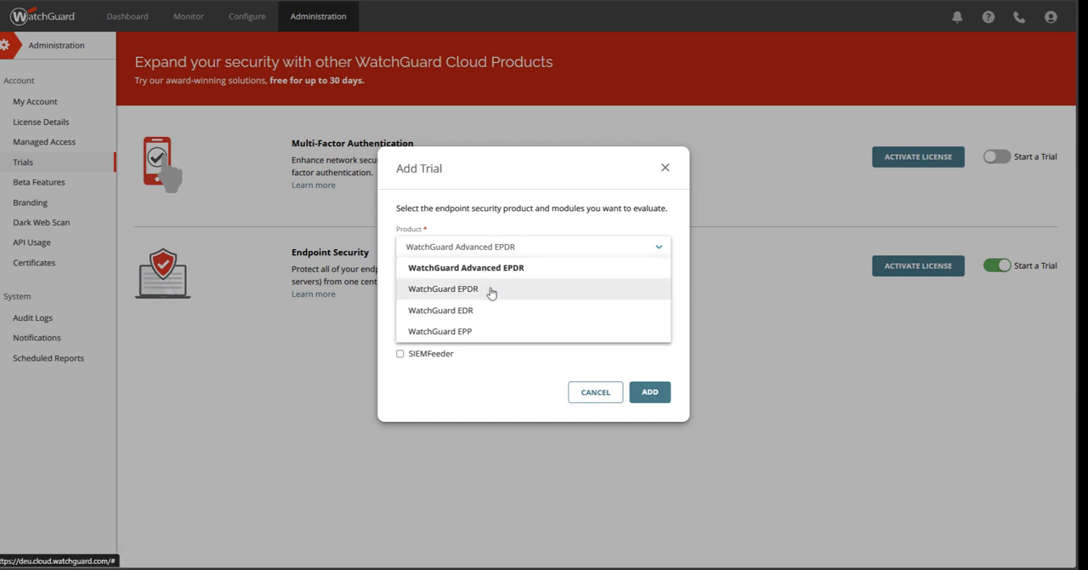
{"action": "left_click", "coordinate": [490, 419]}
{"action": "left_click", "coordinate": [478, 247]}
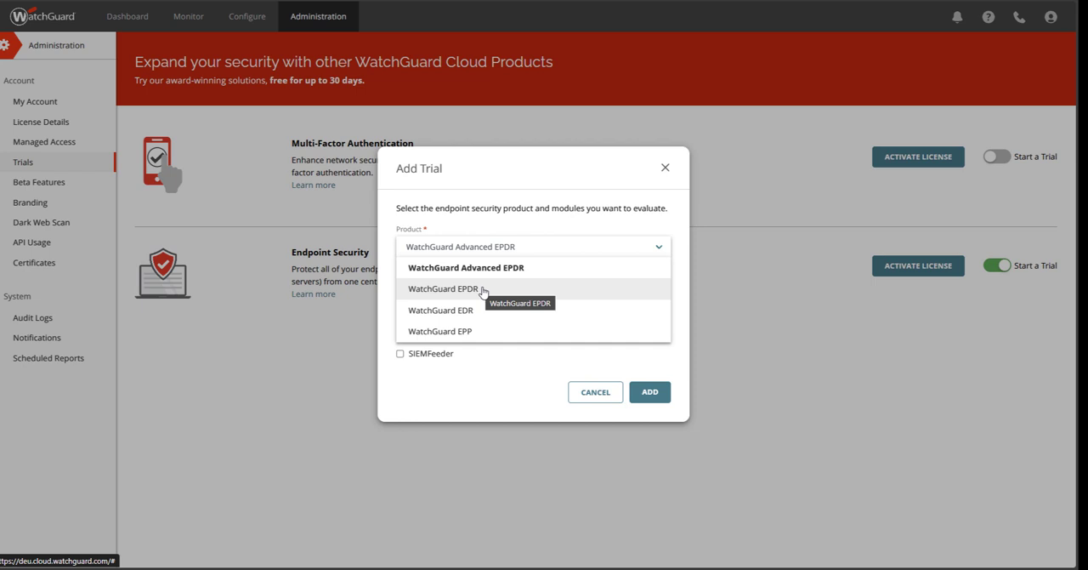
{"action": "left_click", "coordinate": [482, 292]}
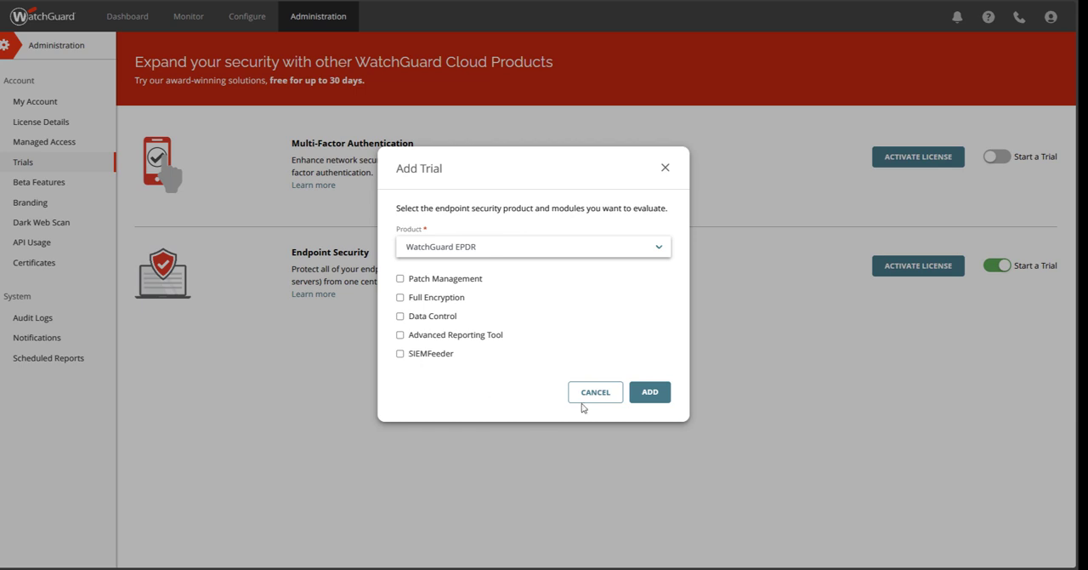
{"action": "left_click", "coordinate": [650, 392]}
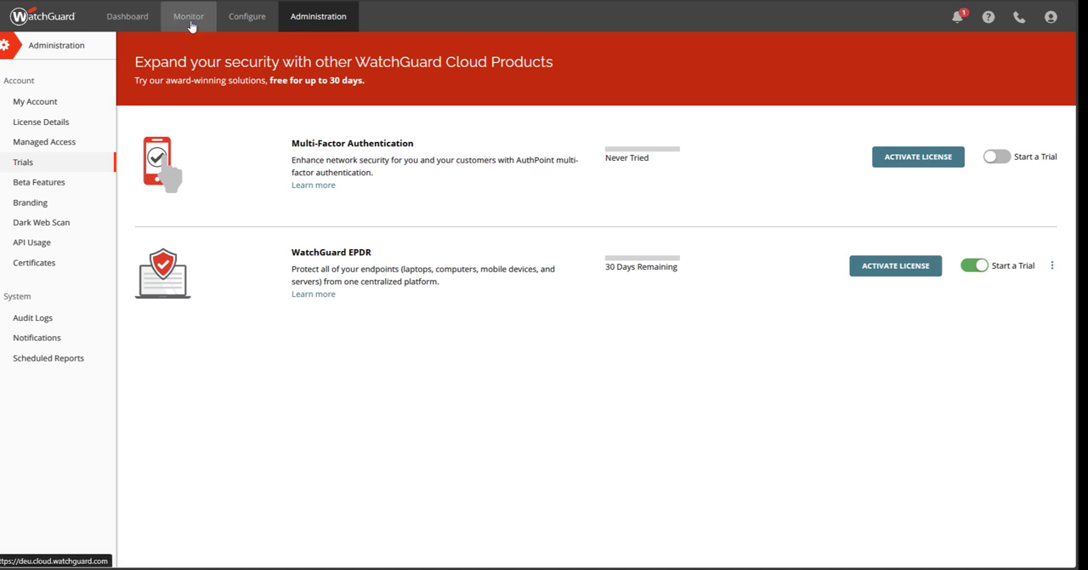
Step: Open the Endpoints console for monitoring and look over its Computers, Settings and Status pages
{"action": "left_click", "coordinate": [191, 27]}
{"action": "left_click", "coordinate": [199, 170]}
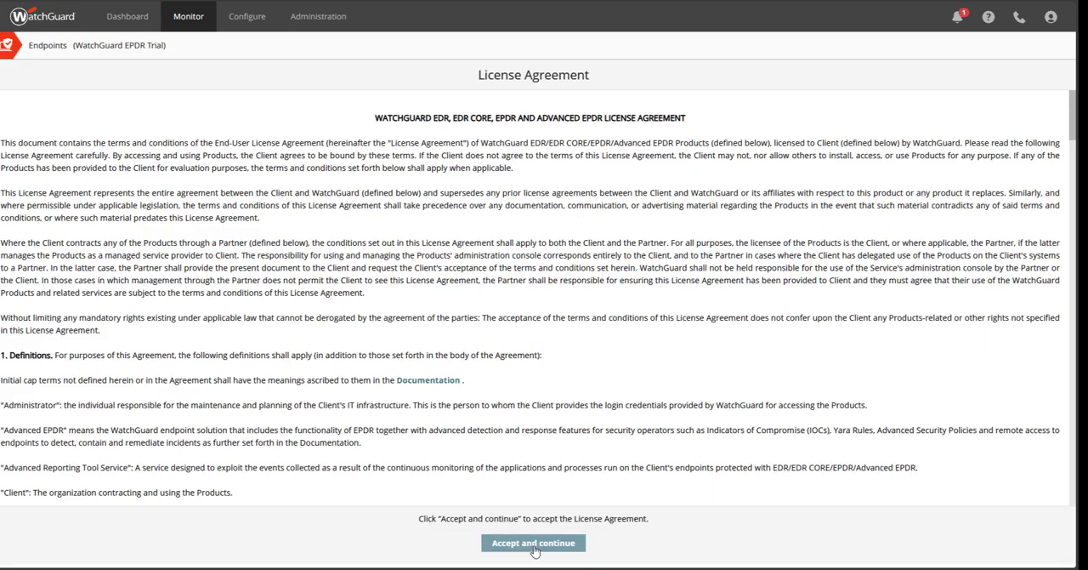
{"action": "left_click", "coordinate": [533, 544]}
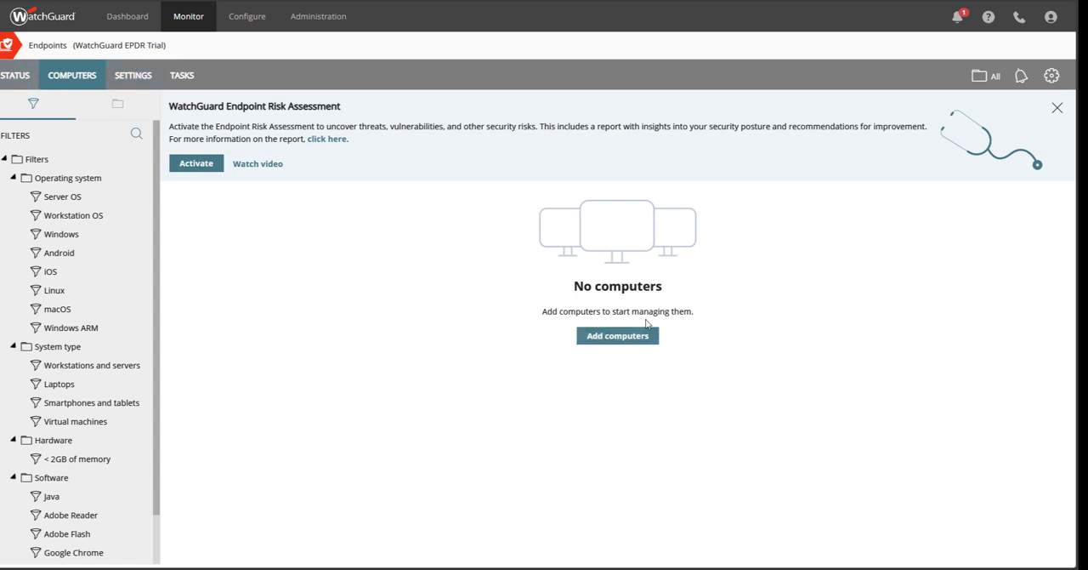
{"action": "left_click", "coordinate": [133, 79]}
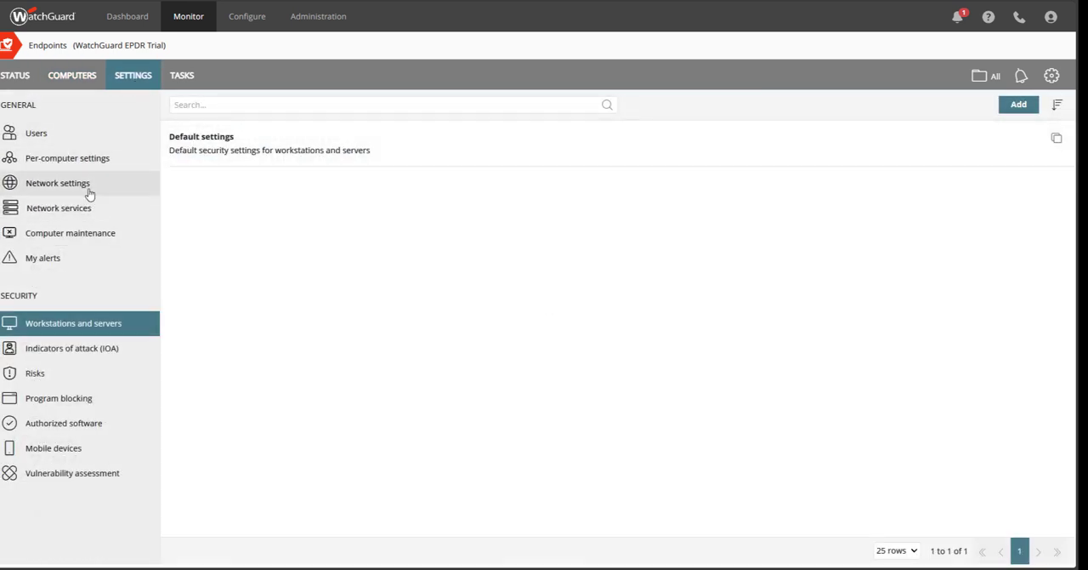
{"action": "left_click", "coordinate": [13, 75]}
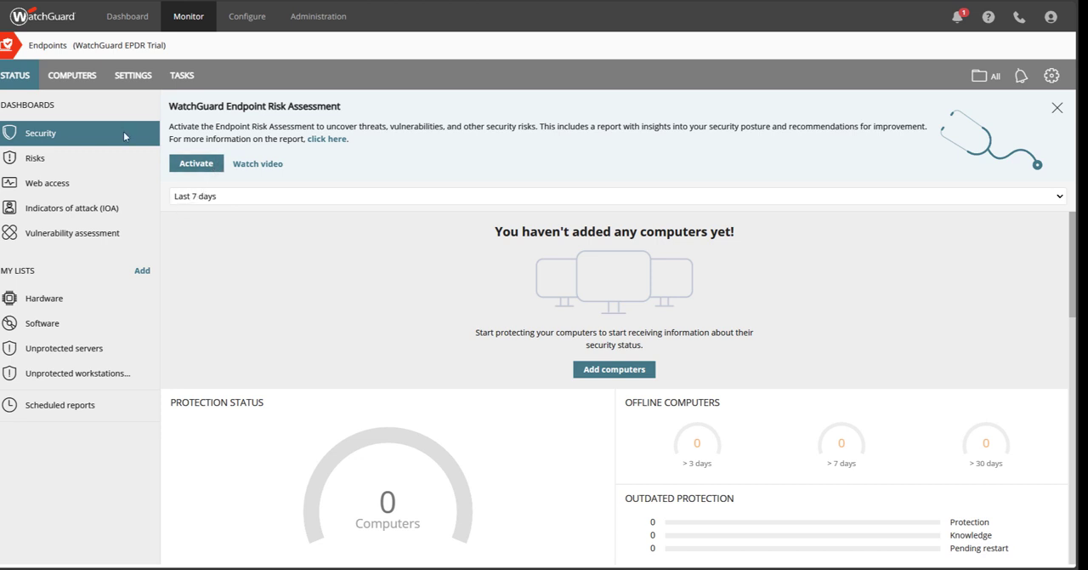
Step: Try out a WatchGuard EPDR trial upgrade with product None and the Patch Management, Full Encryption and Data Control modules, and cancel it
{"action": "left_click", "coordinate": [316, 16]}
{"action": "left_click", "coordinate": [49, 162]}
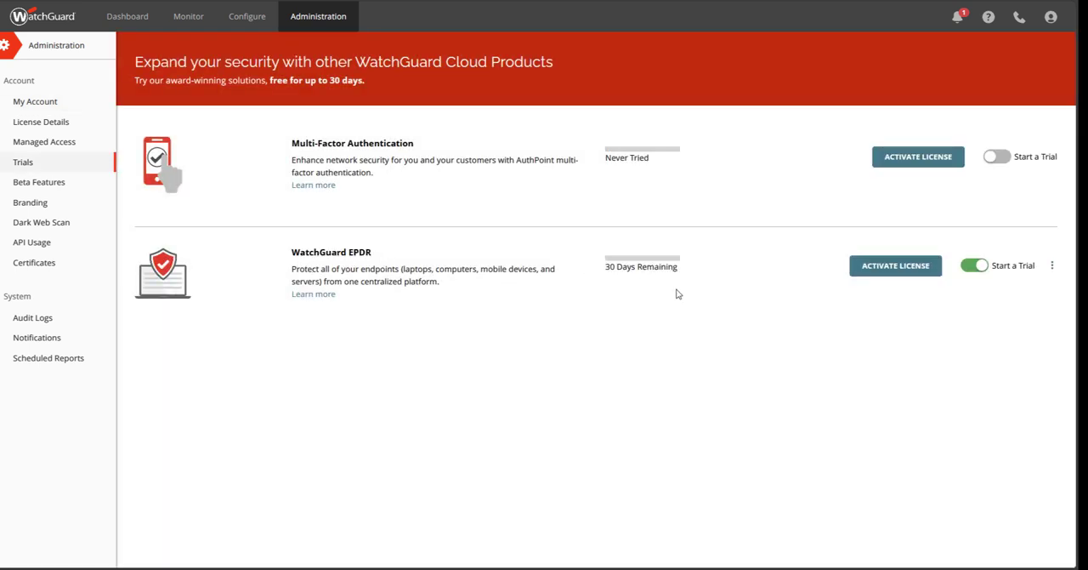
{"action": "left_click", "coordinate": [1053, 270]}
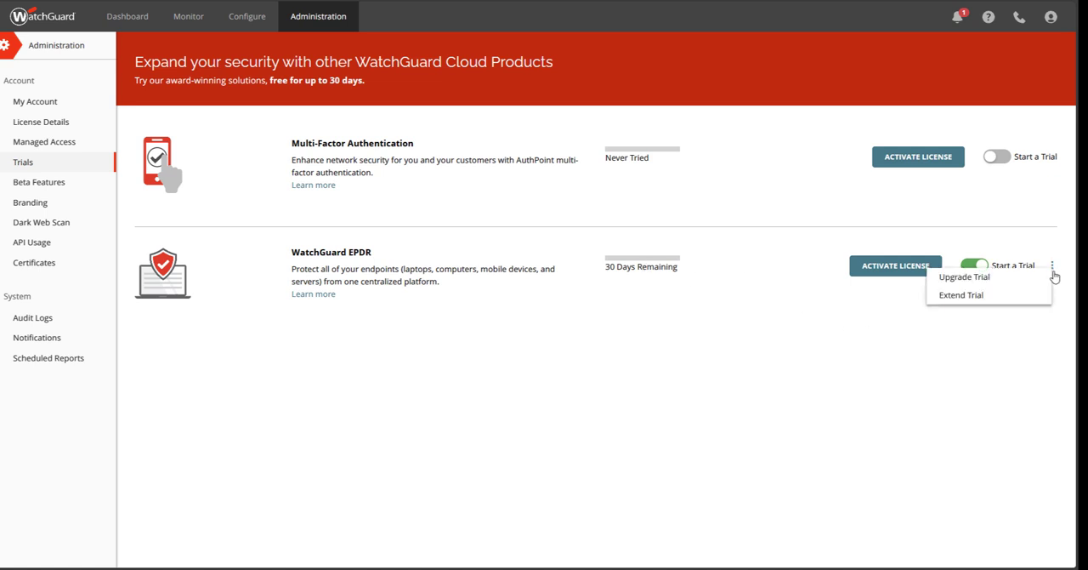
{"action": "left_click", "coordinate": [966, 278]}
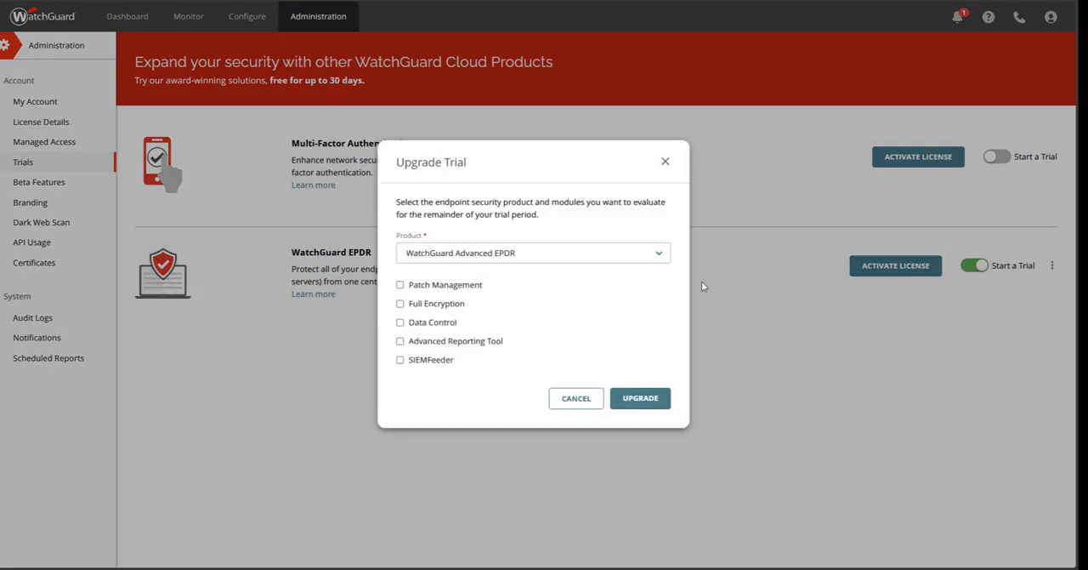
{"action": "left_click", "coordinate": [522, 257]}
{"action": "left_click", "coordinate": [502, 274]}
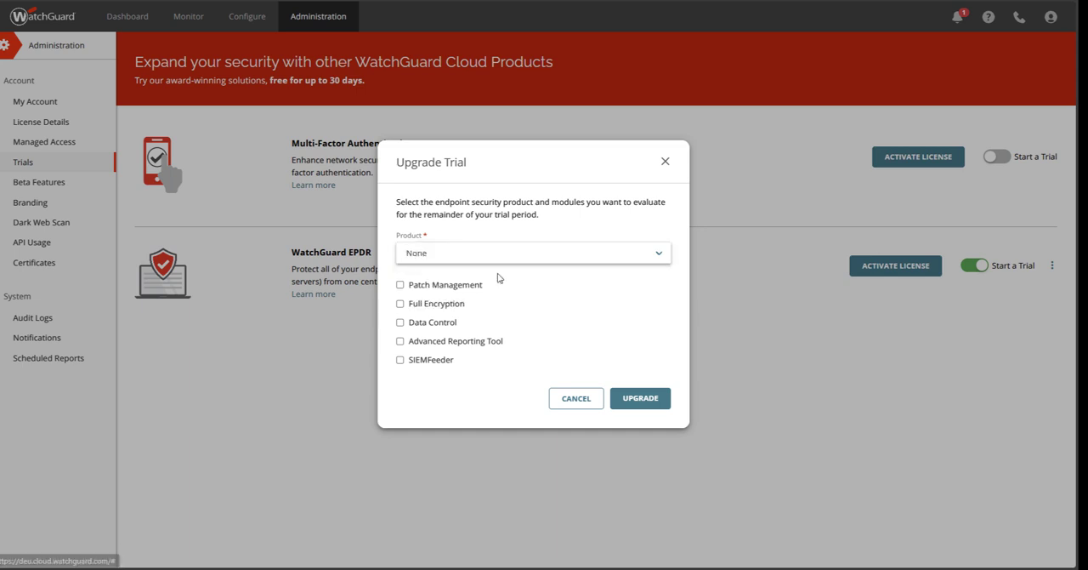
{"action": "left_click", "coordinate": [400, 287]}
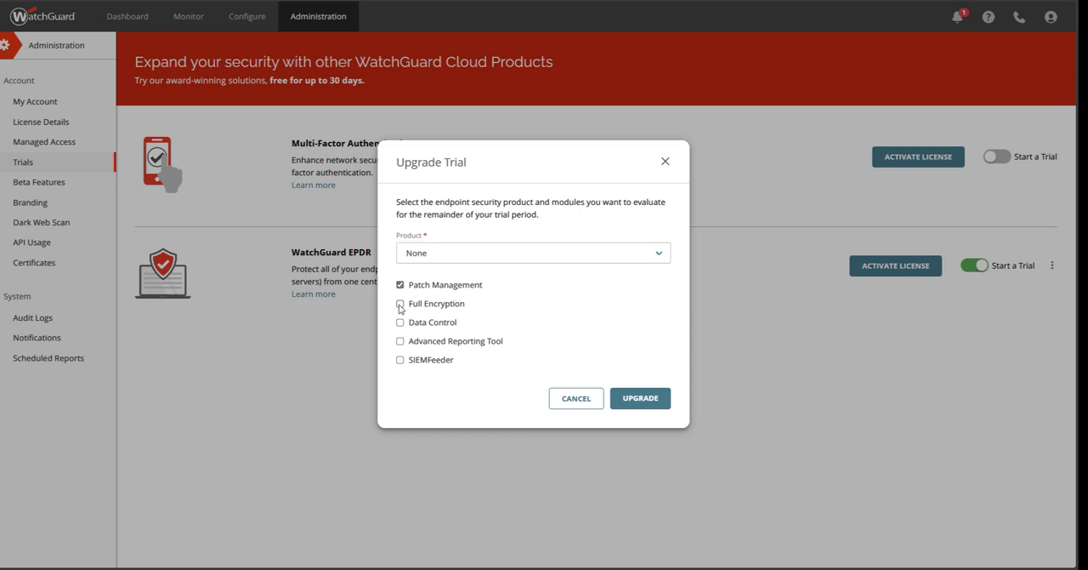
{"action": "left_click", "coordinate": [399, 303]}
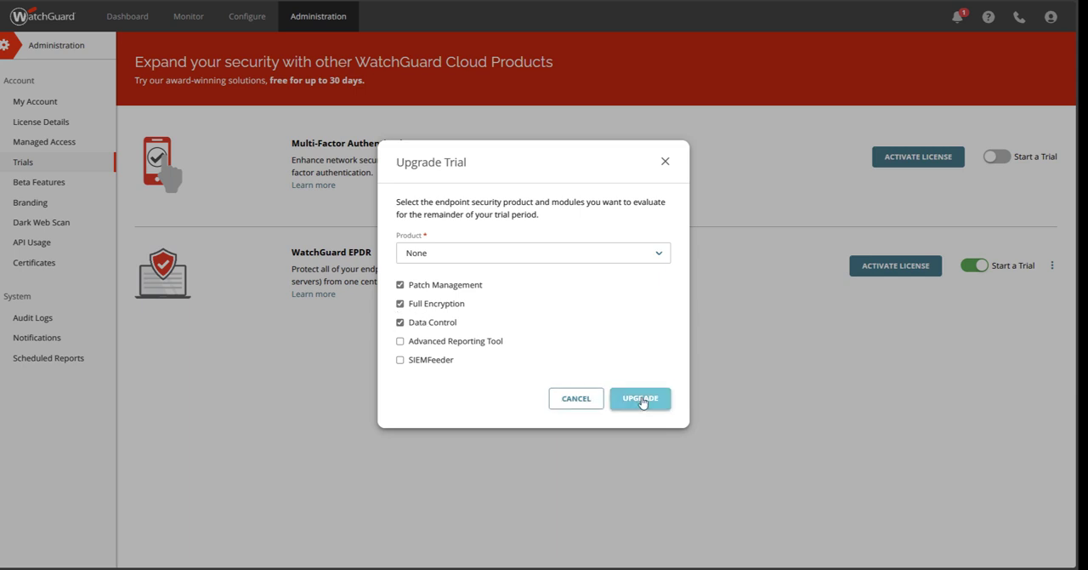
{"action": "left_click", "coordinate": [400, 322]}
{"action": "left_click", "coordinate": [400, 303]}
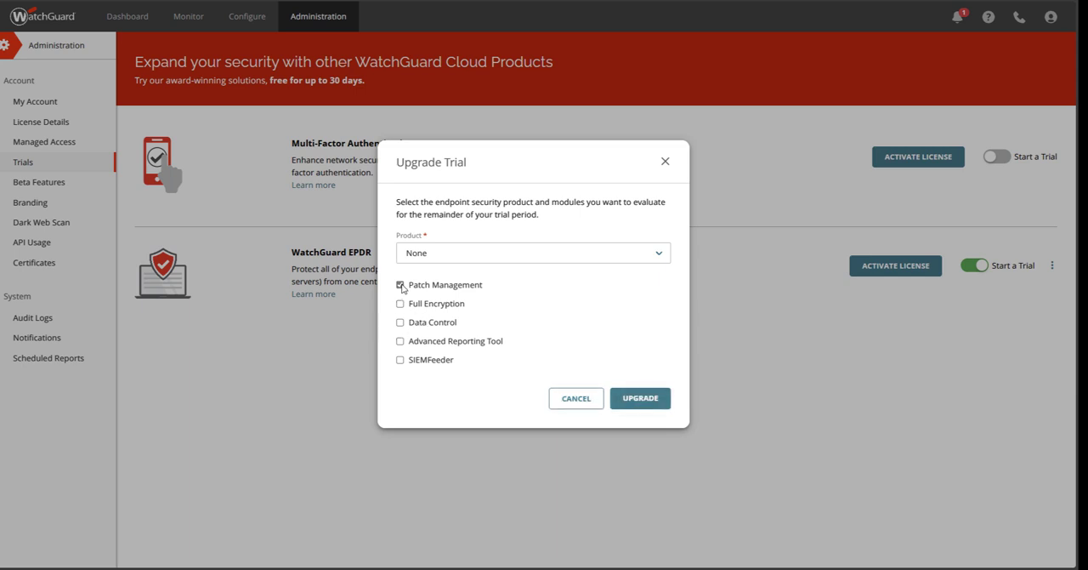
{"action": "left_click", "coordinate": [399, 284]}
{"action": "left_click", "coordinate": [581, 404]}
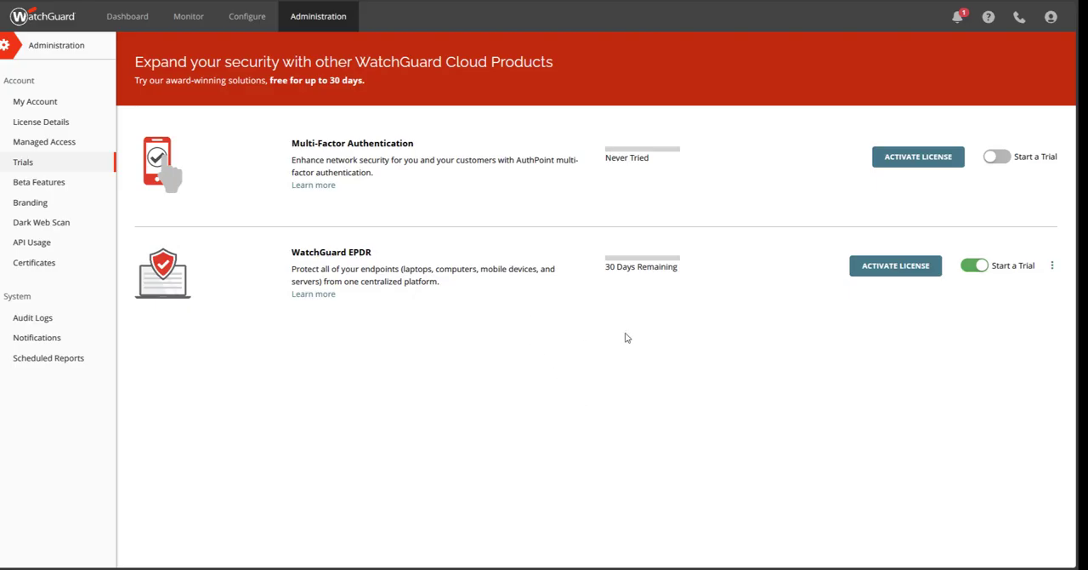